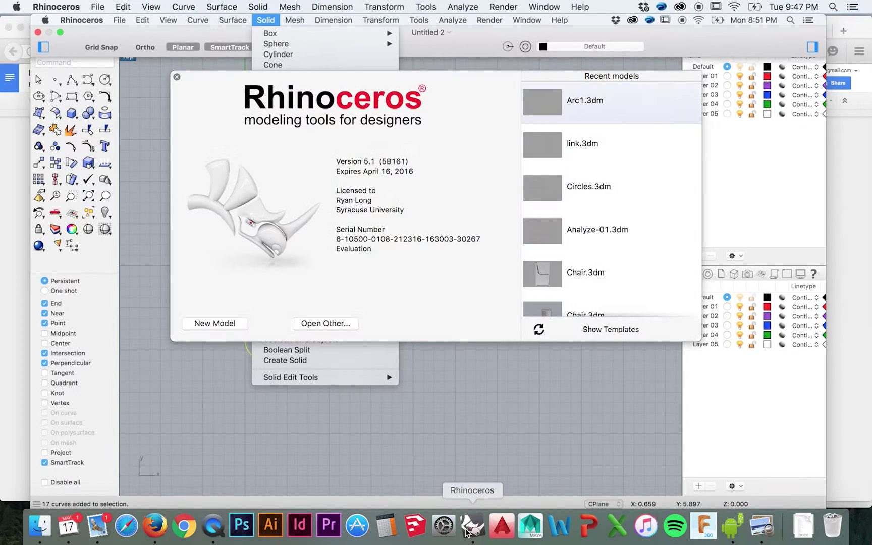
Step: Open a new model from the Small Objects - Millimeters template on the splash screen
click(603, 328)
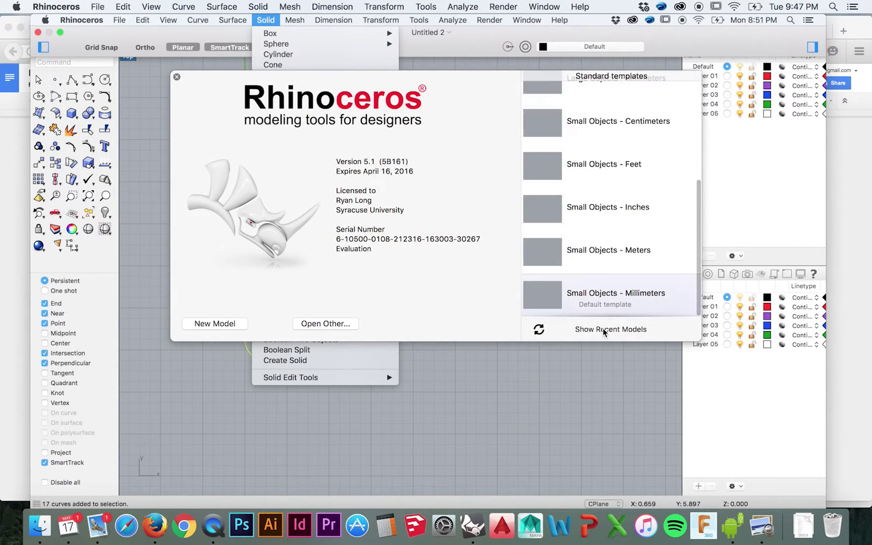
click(626, 297)
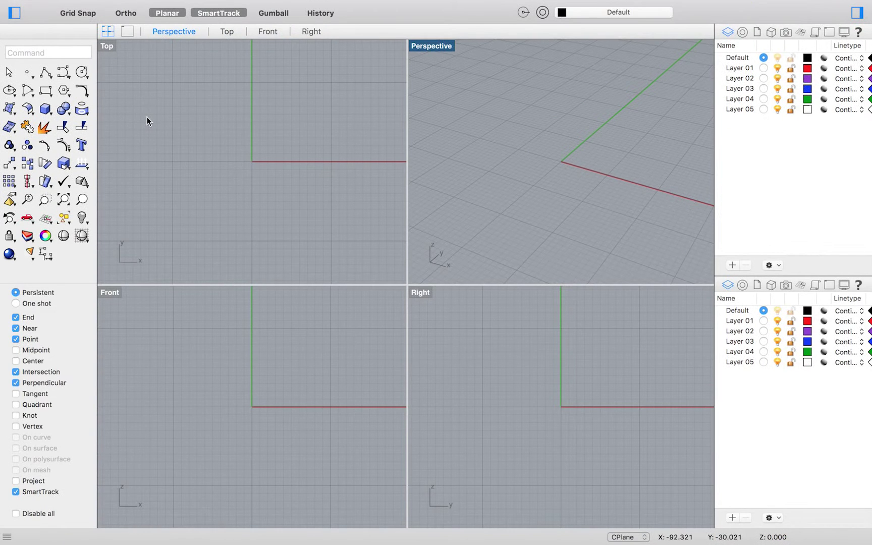
Step: Draw a 20 by 10 rectangle with its first corner at -10,-5
click(49, 90)
text(-10,-5)
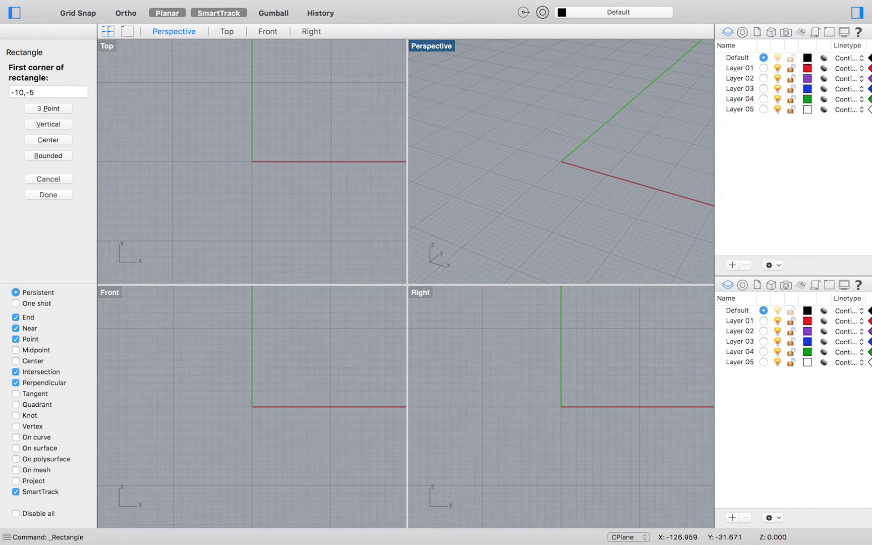
key(Return)
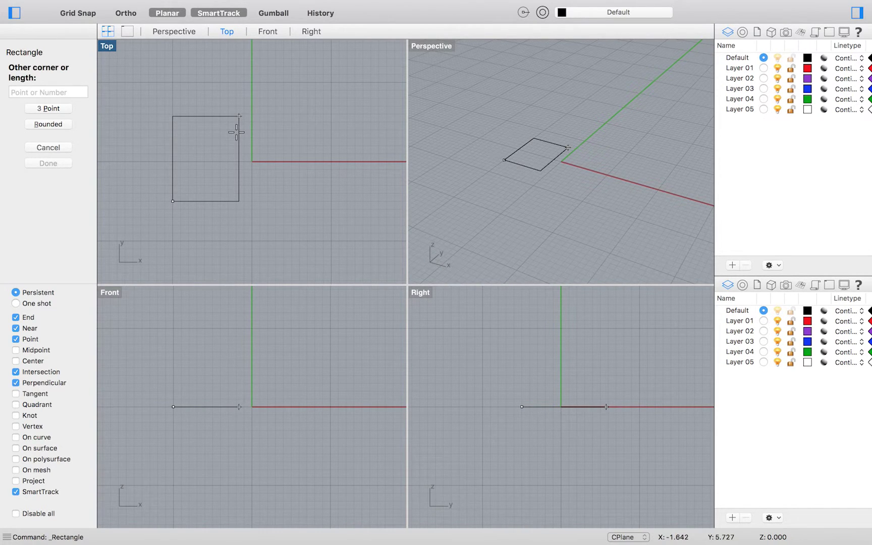
text(20)
key(Return)
text(10)
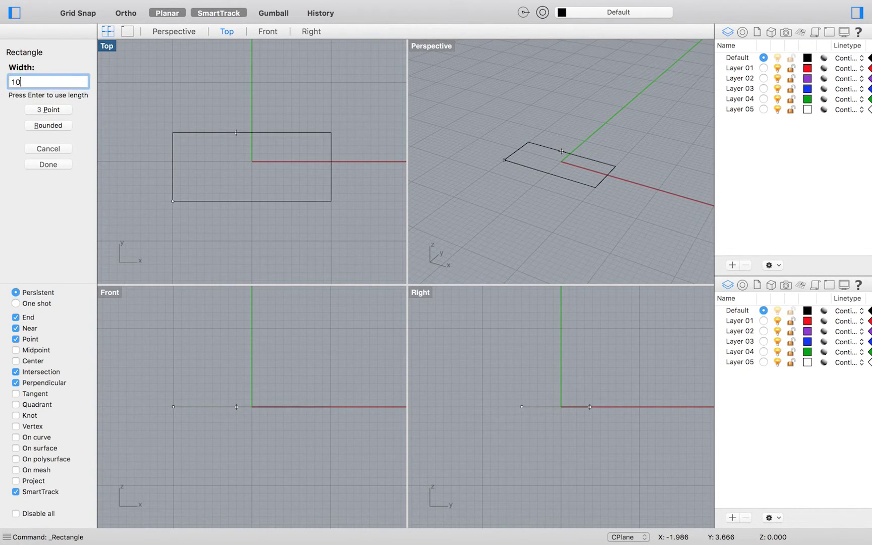
key(Return)
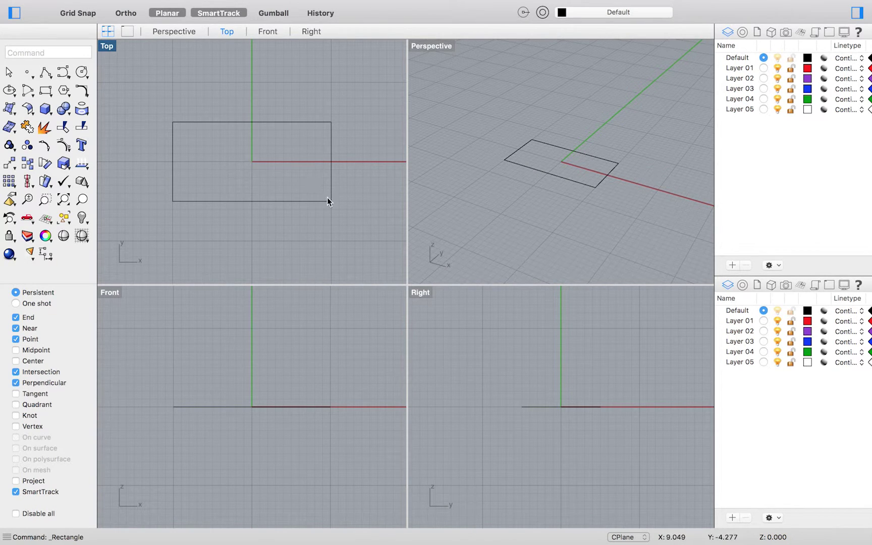
key(Return)
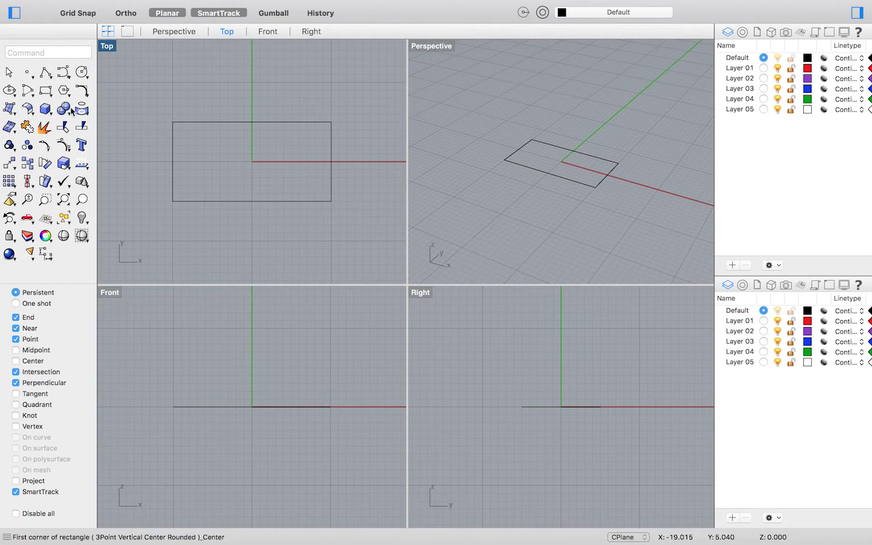
Step: Draw a centre-corner rectangle at the origin, entering 10 and 5, with rounded corners of radius 1
click(46, 91)
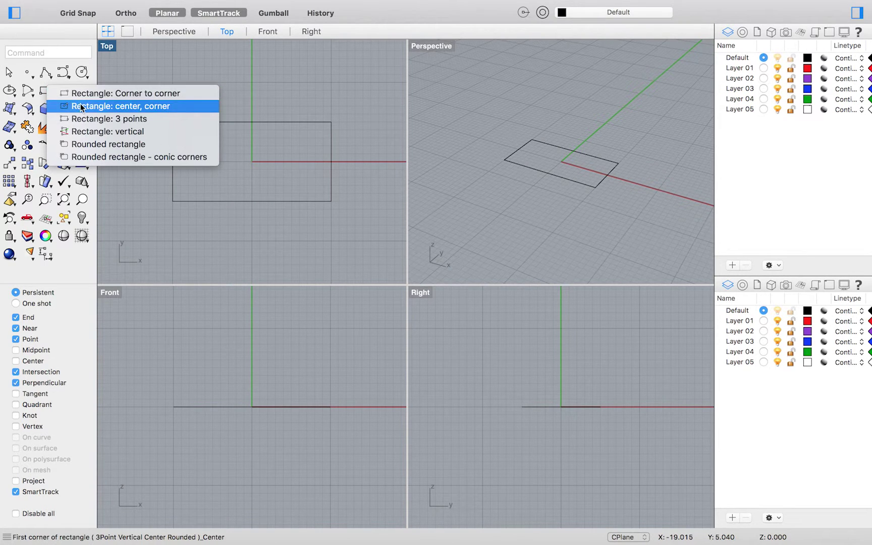
click(55, 106)
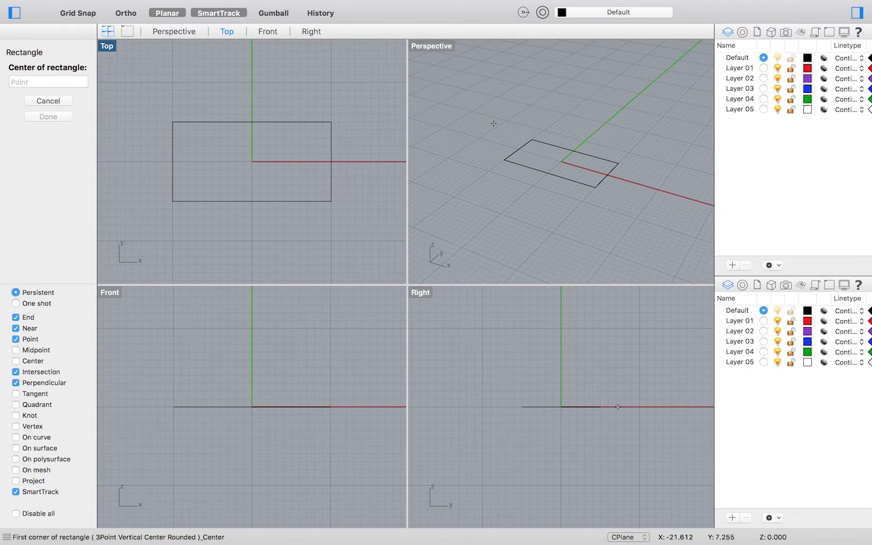
text(0)
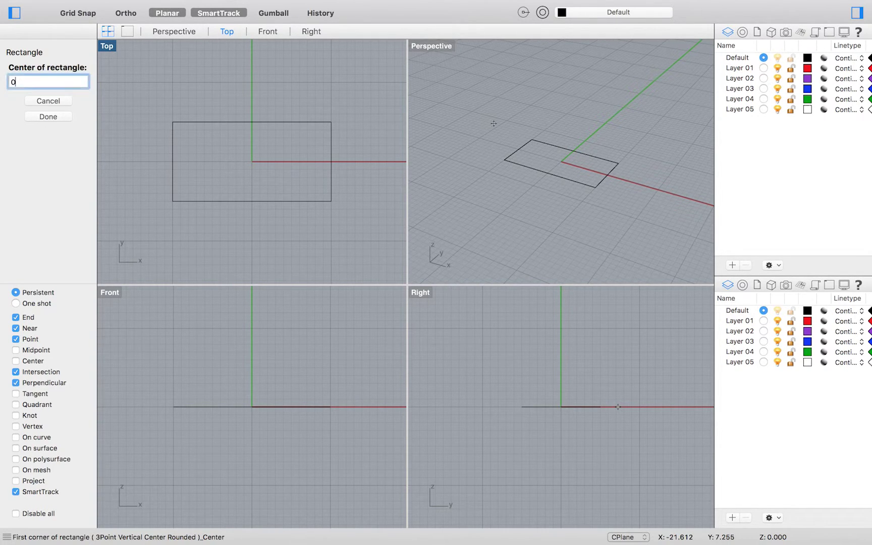
key(Return)
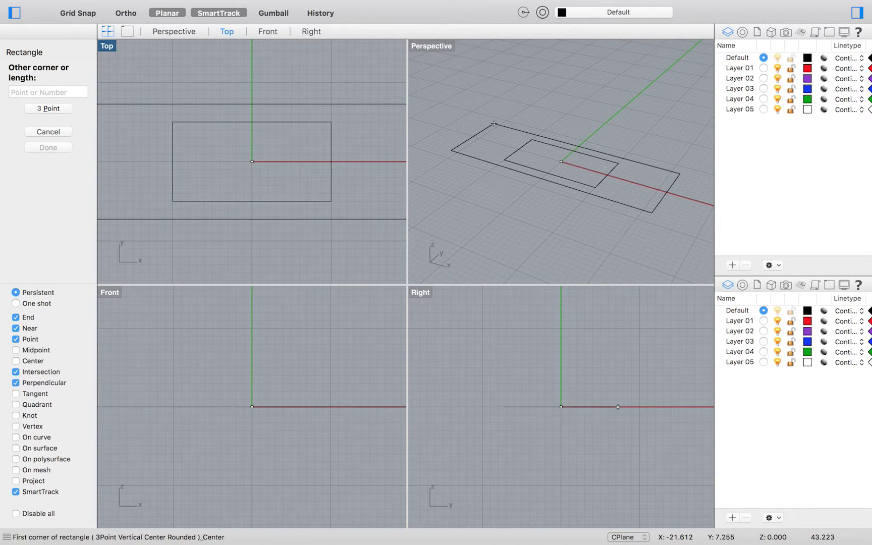
text(10)
key(Return)
text(5)
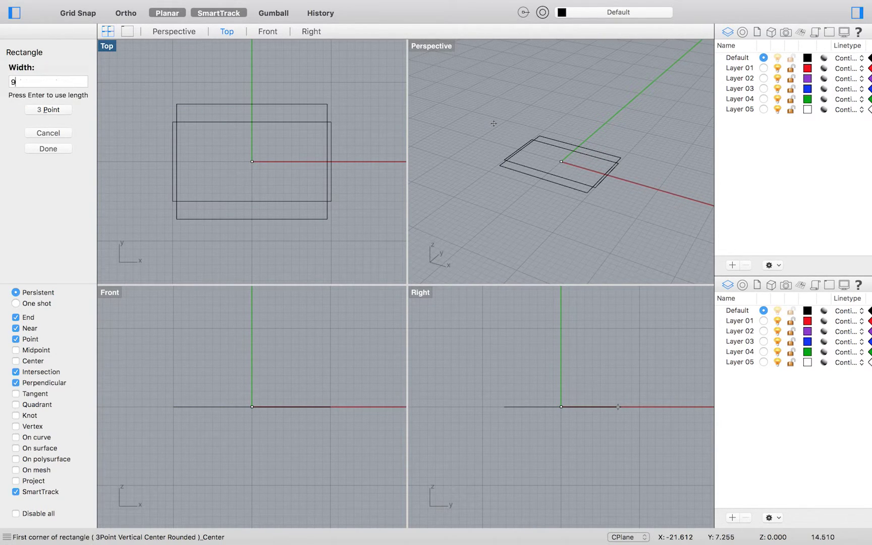
key(Return)
text(1)
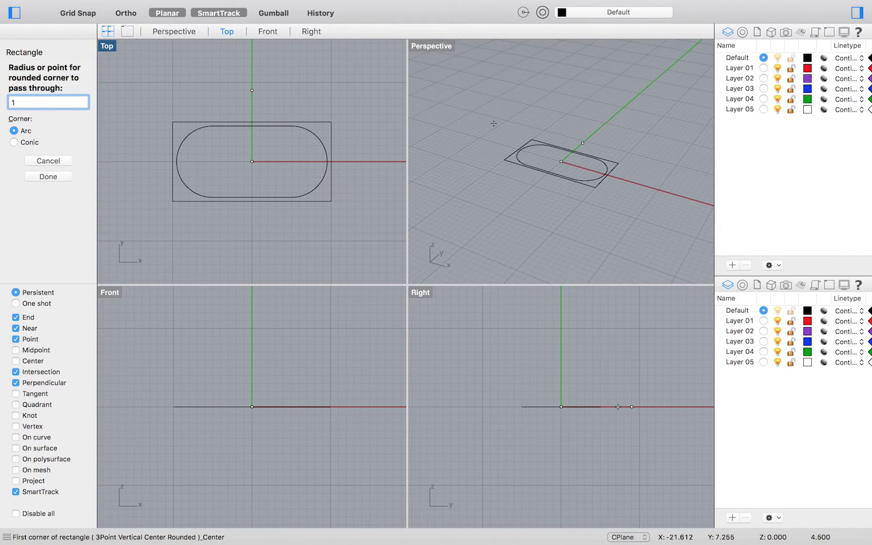
key(Return)
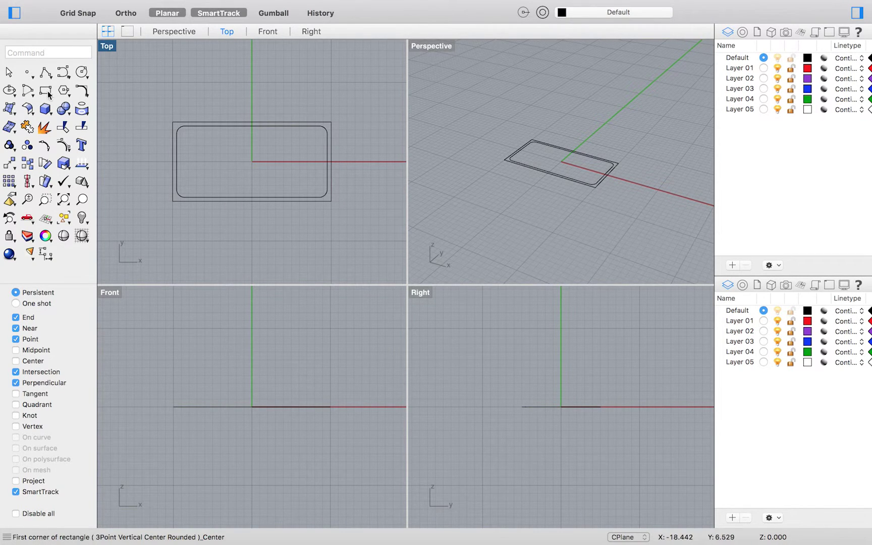
Step: Draw an 18 by 8 rounded rectangle of radius 1 centred at the origin
drag(48, 94, 99, 110)
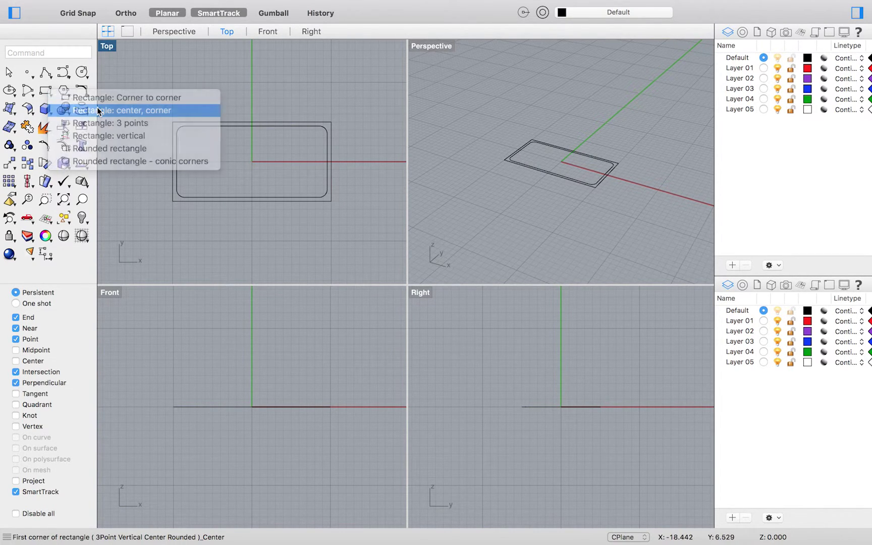
text(r)
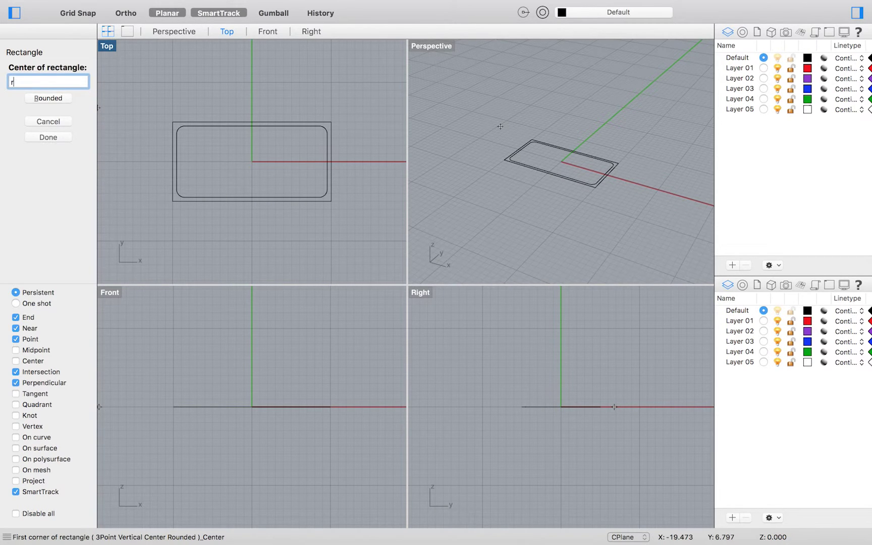
key(Return)
text(0)
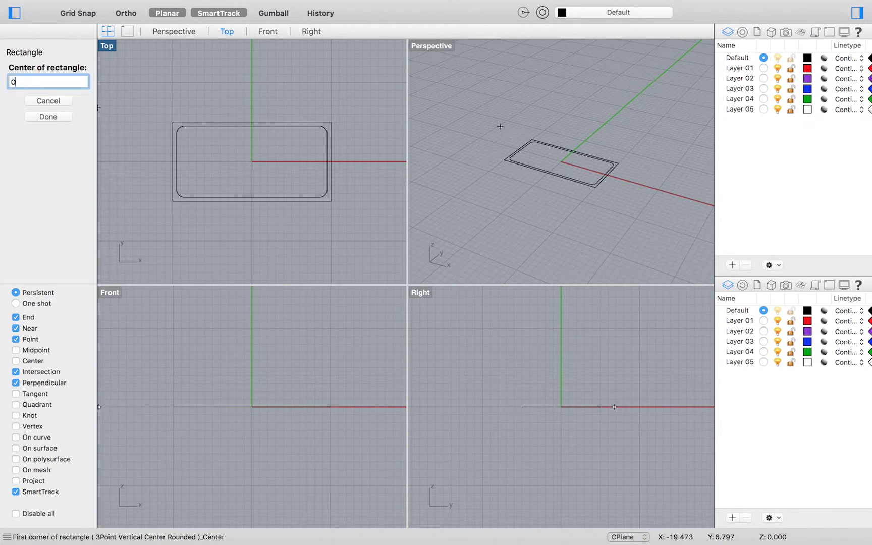
key(Return)
text(18)
key(Return)
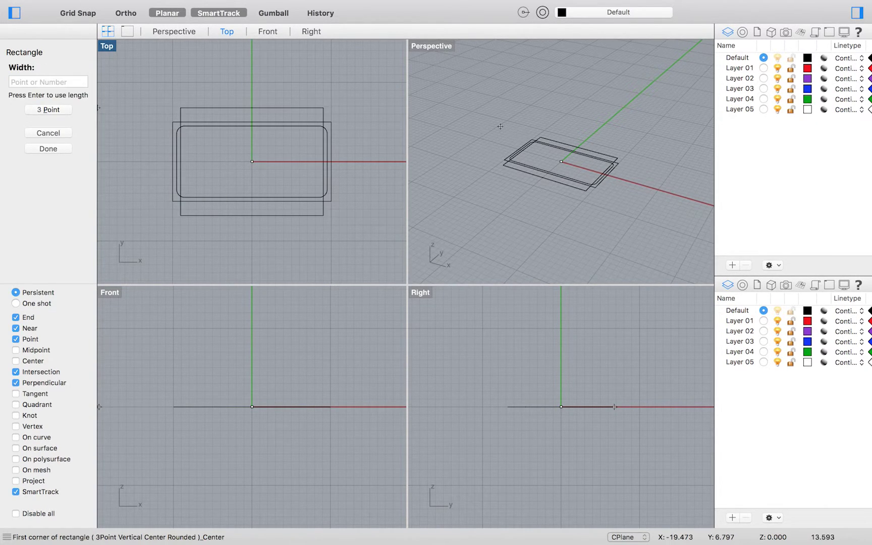
text(8)
key(Return)
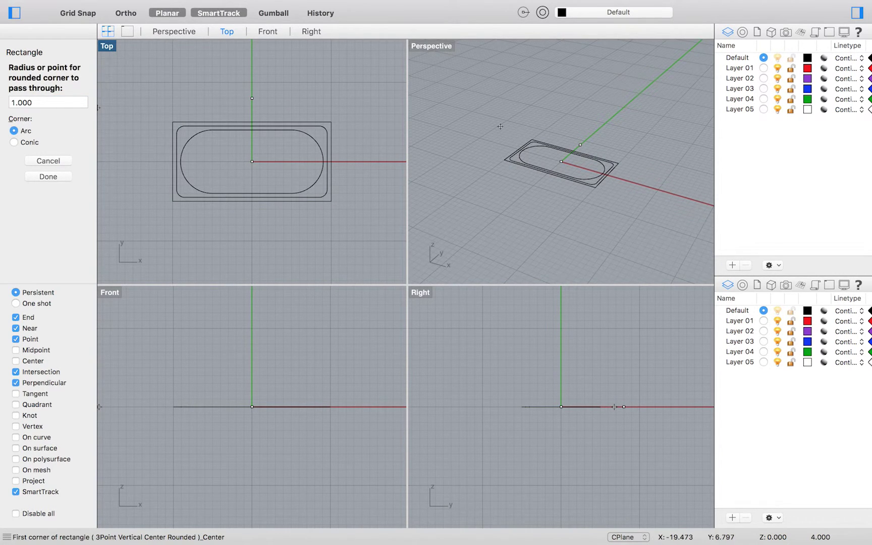
text(1)
key(Return)
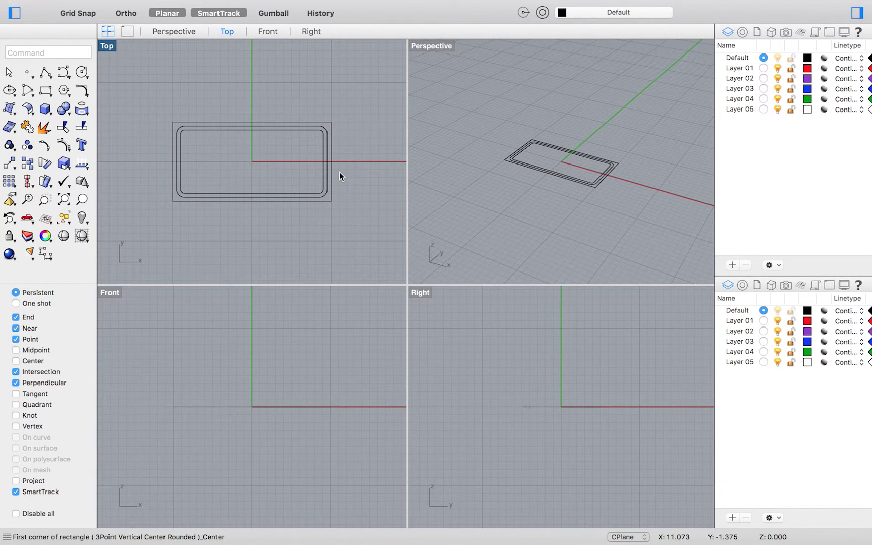
Step: Start a small slot rectangle at the origin, then cancel it
click(252, 162)
click(294, 173)
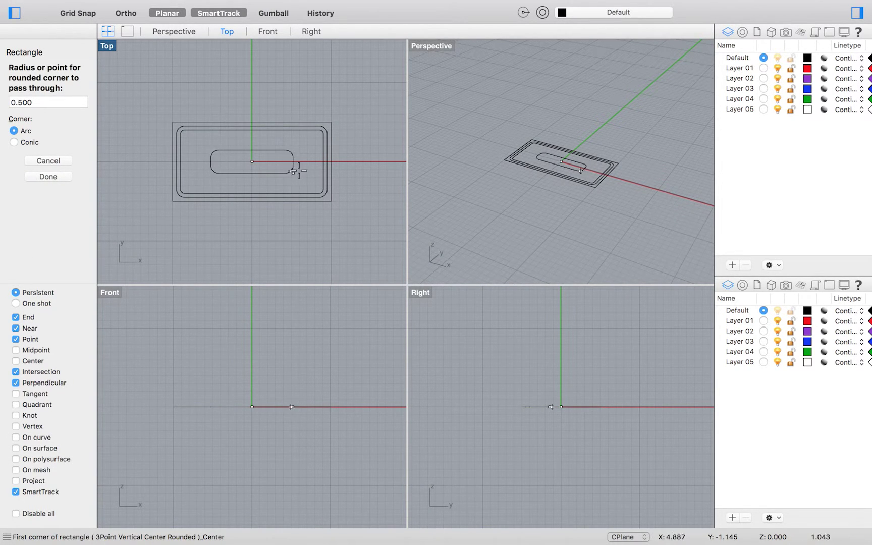
key(Escape)
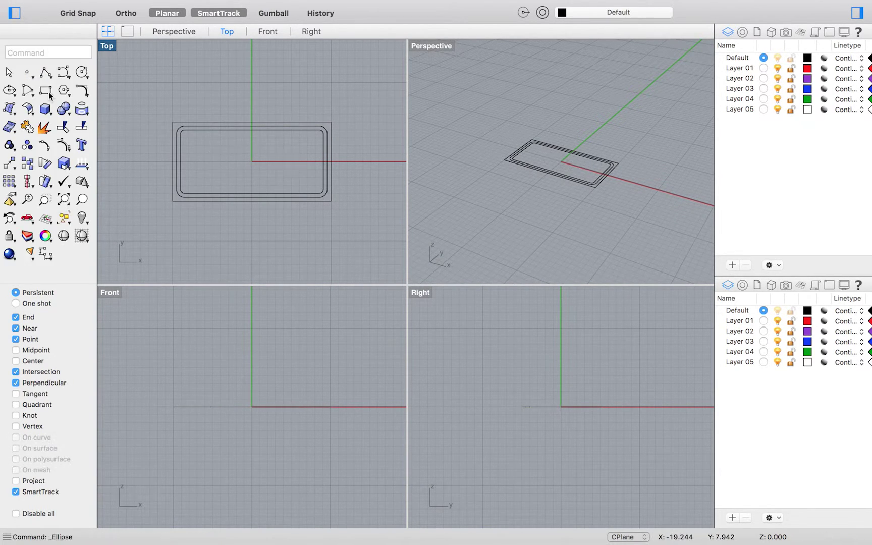
Step: Draw an ellipse centred at 0 with a first axis of 4 and second axis of 2.5
click(13, 90)
text(0)
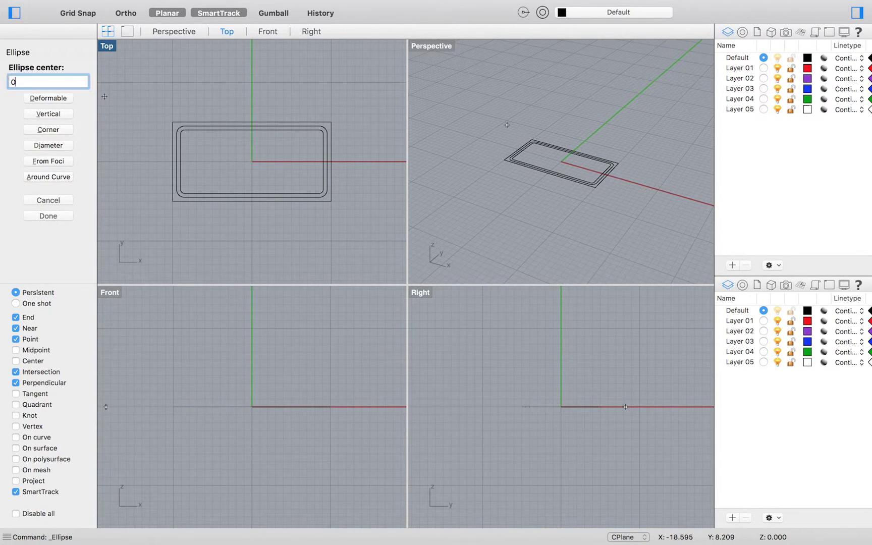
key(Return)
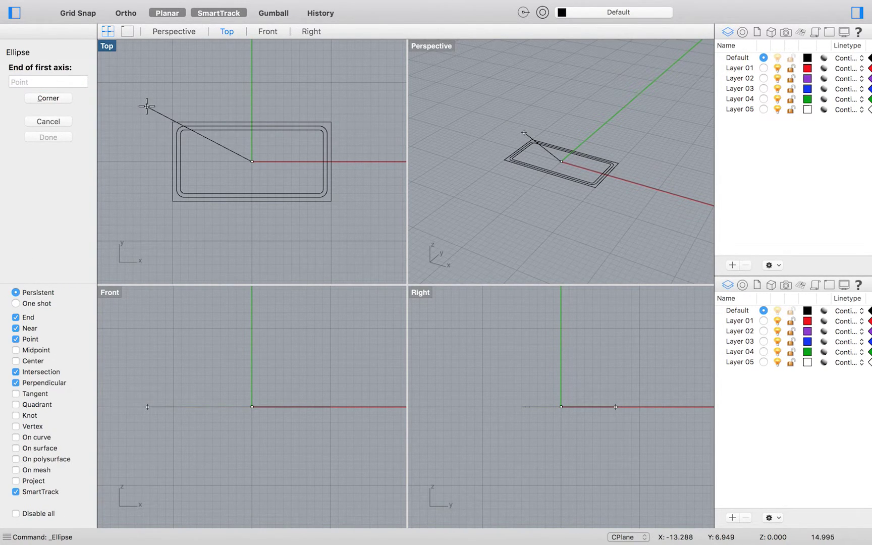
text(4)
key(Return)
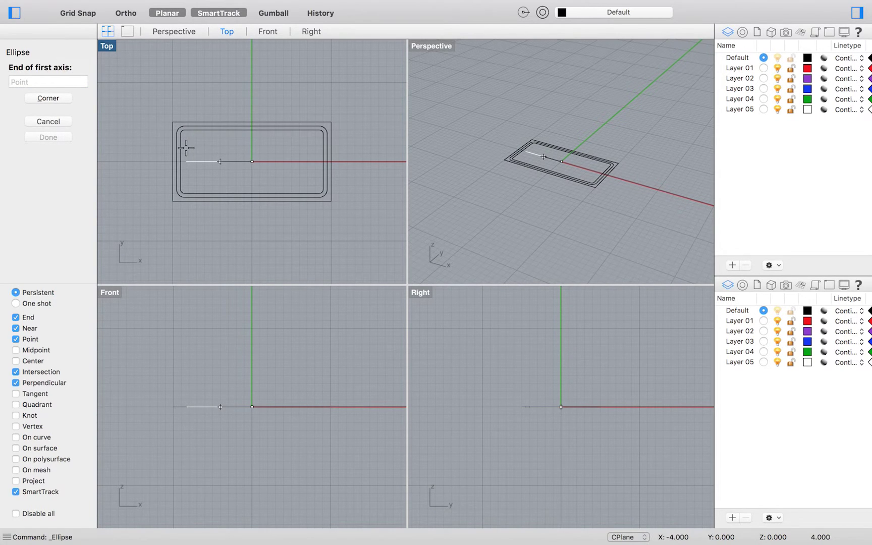
click(187, 148)
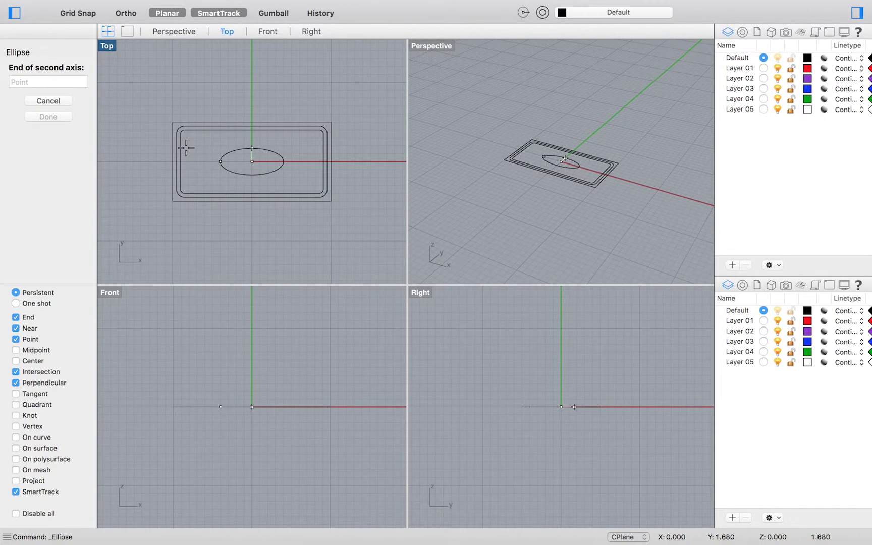
text(2.5)
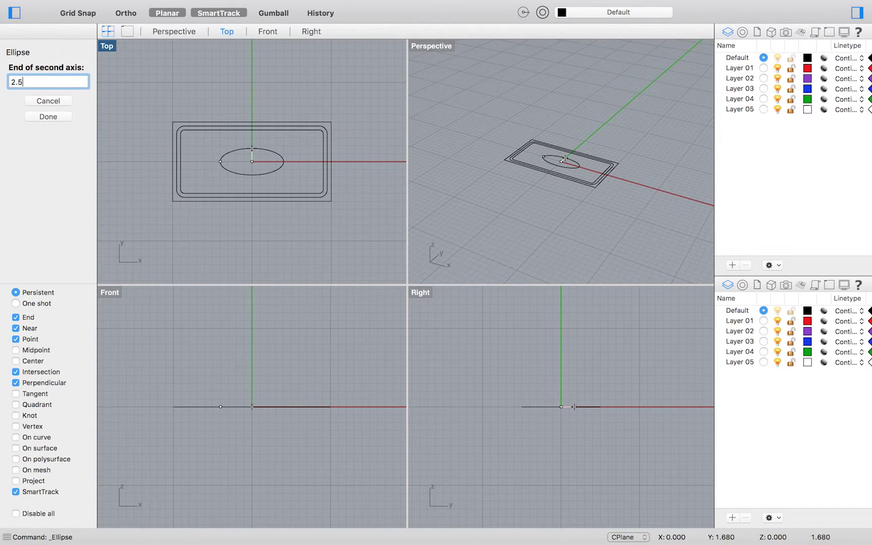
key(Return)
click(247, 147)
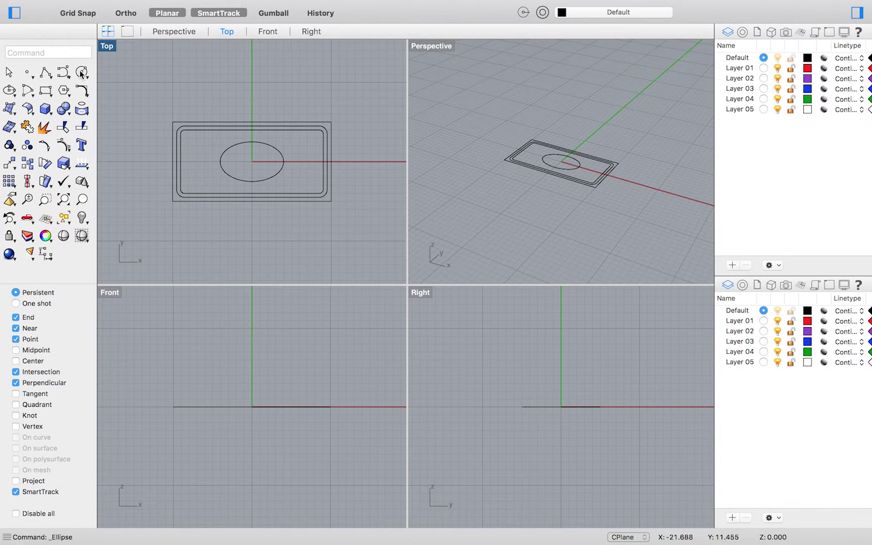
Step: Draw a 3-sided Center, Radius polygon at -7,-2 with radius 1.5
click(63, 92)
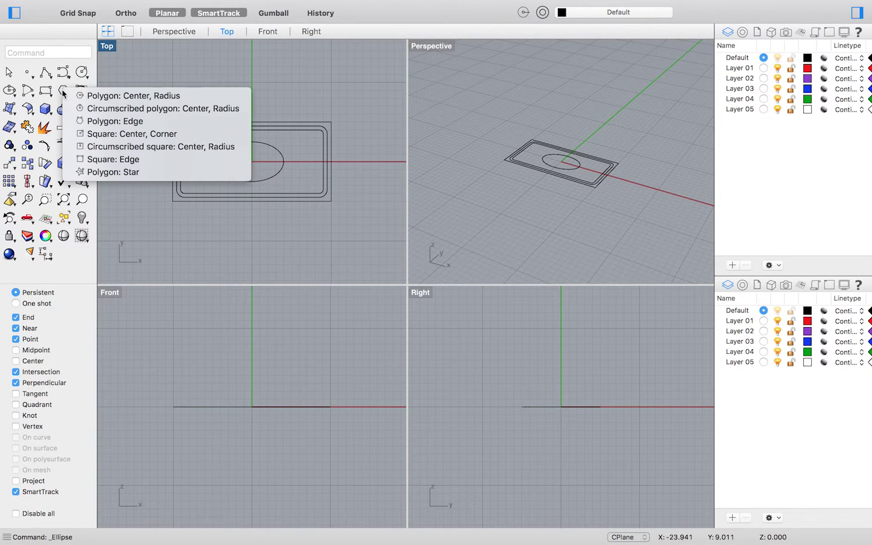
click(109, 95)
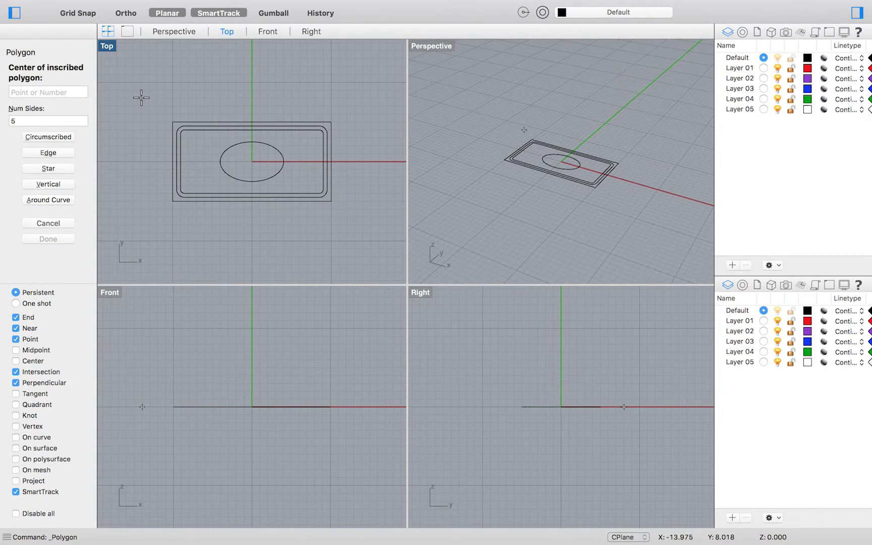
click(41, 119)
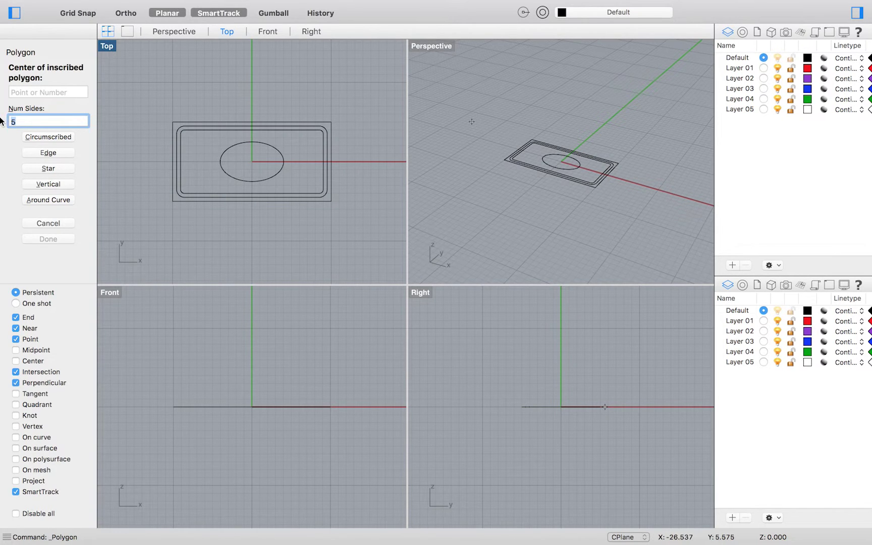
key(Return)
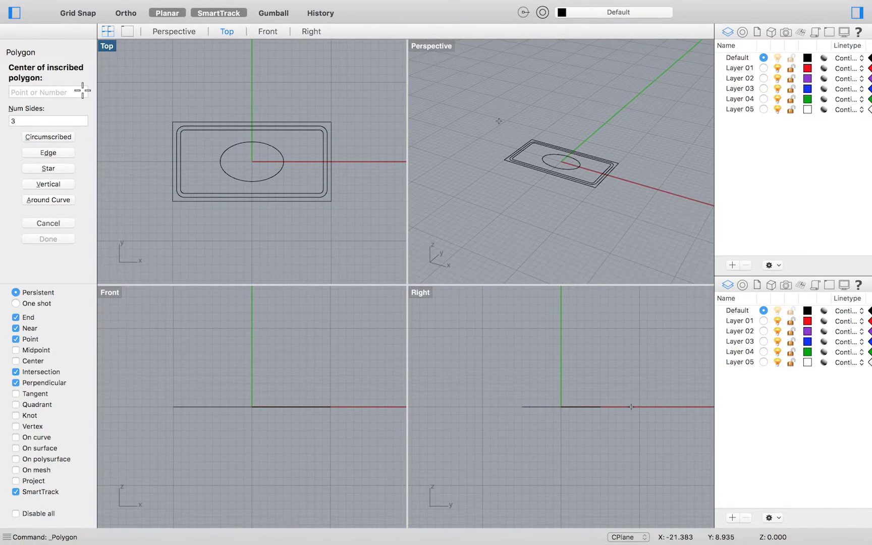
click(82, 91)
text(-7,)
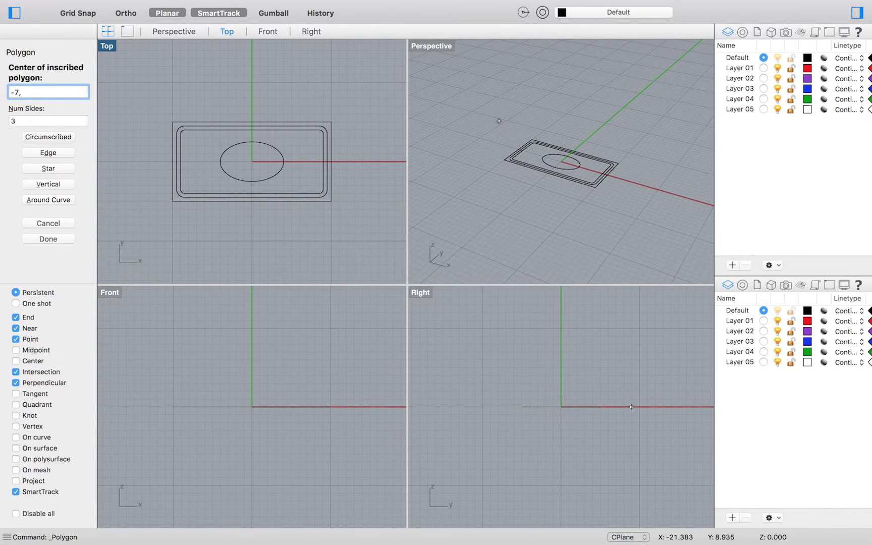
text(-2)
key(Return)
text(1.5)
key(Return)
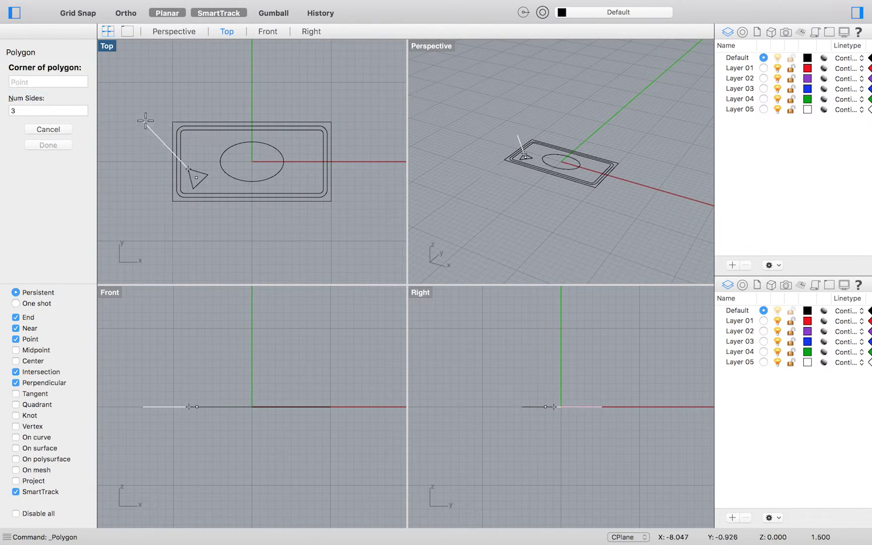
Step: Extrude both rounded rectangles straight into a solid box wall
scroll(323, 195, up, 5)
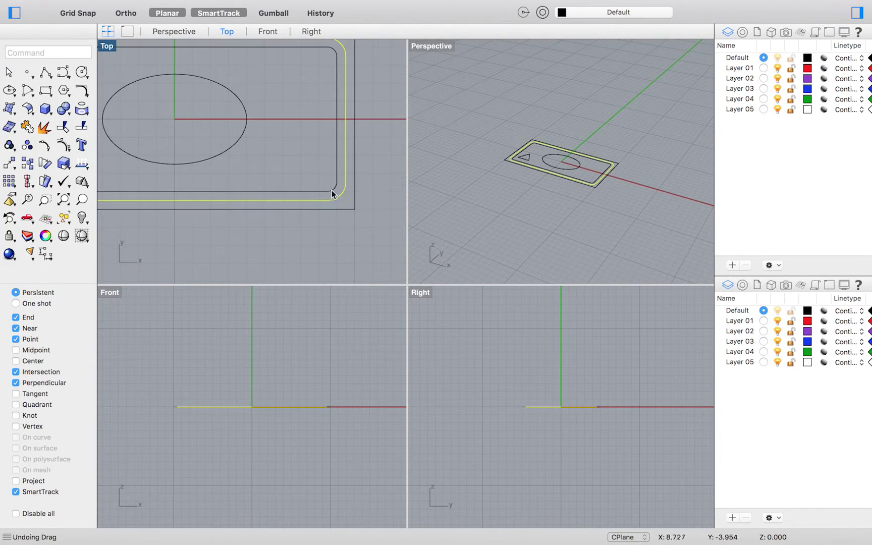
click(333, 195)
click(340, 195)
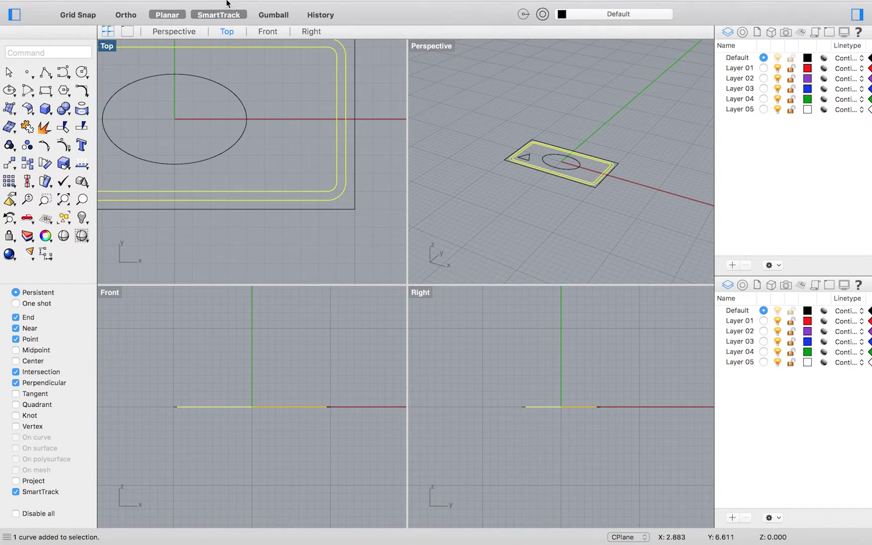
mouse_move(230, 6)
click(258, 7)
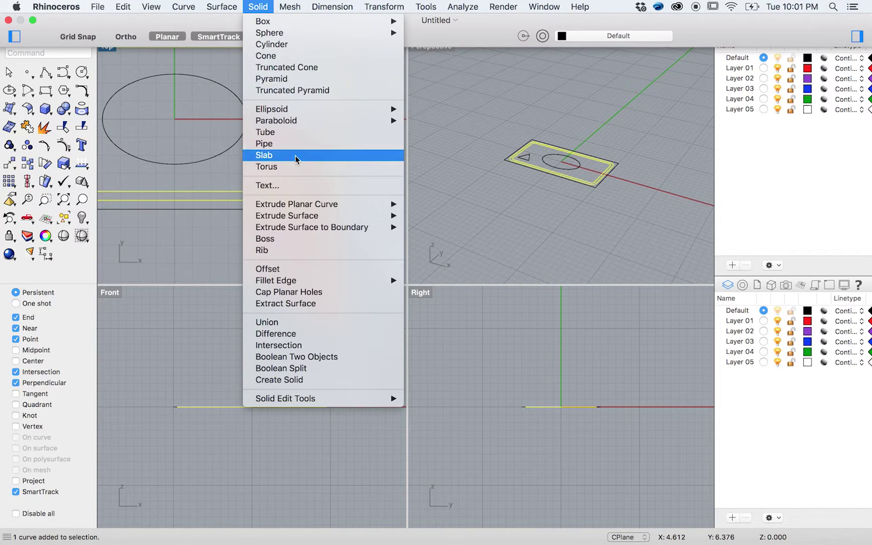
mouse_move(371, 205)
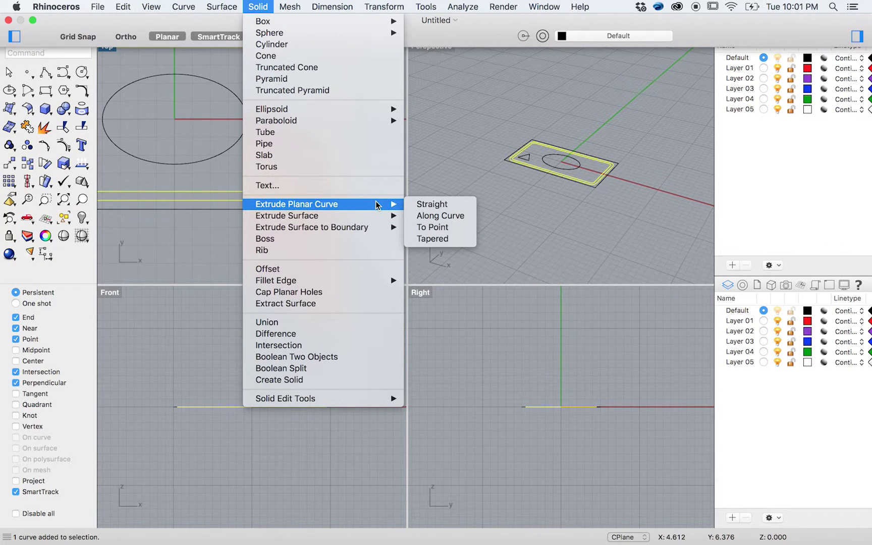
click(432, 204)
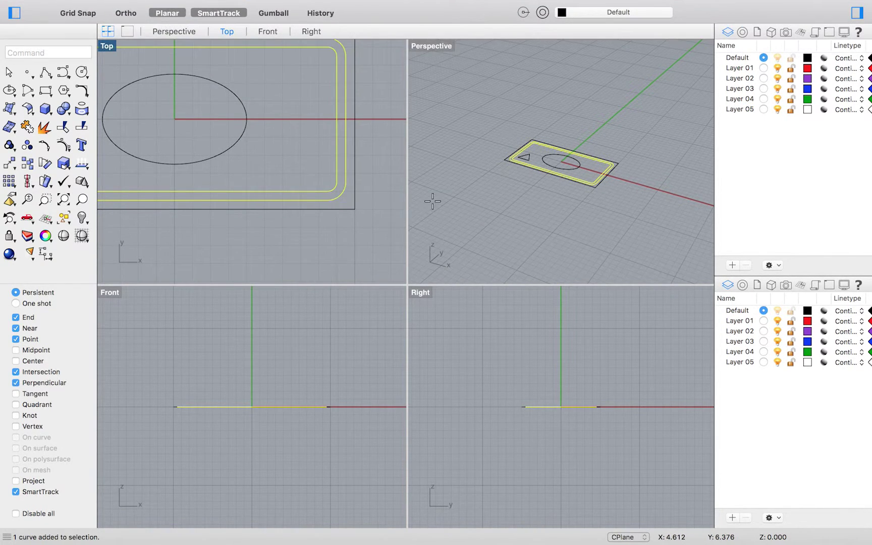
click(559, 200)
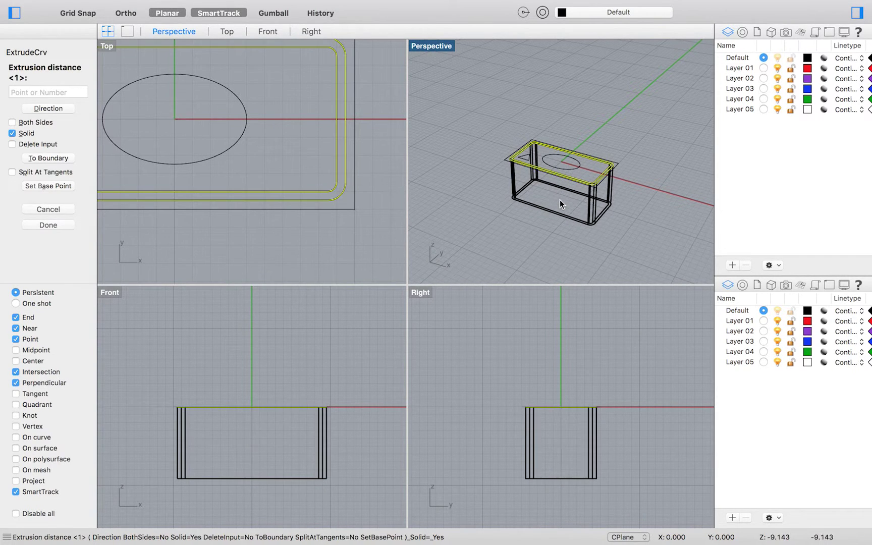
Step: Set the Perspective viewport to Shaded display and deselect the box
click(444, 49)
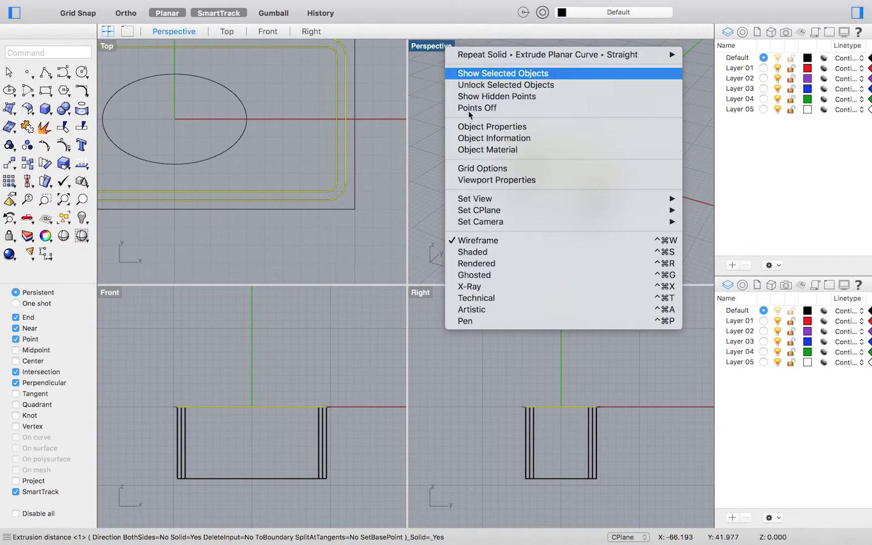
click(488, 252)
click(567, 234)
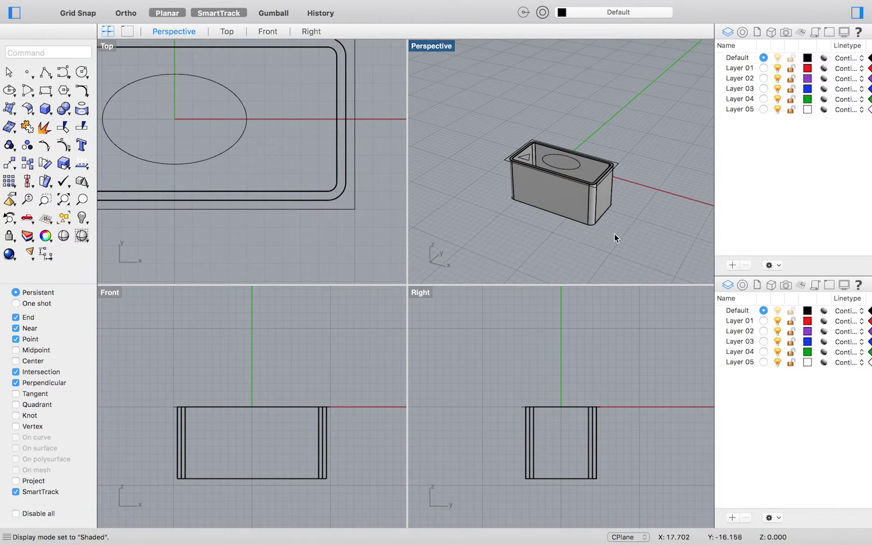
scroll(618, 234, down, 10)
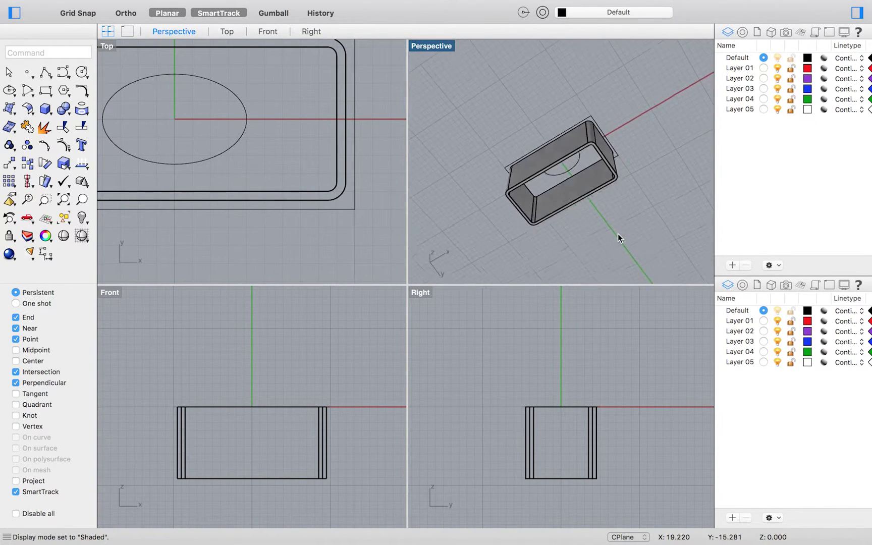
scroll(617, 234, up, 10)
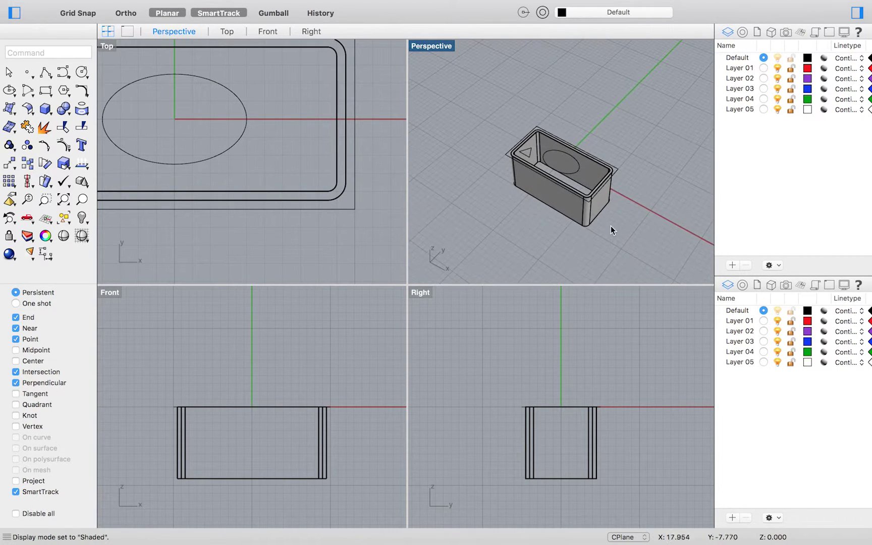
scroll(592, 203, up, 5)
scroll(593, 203, up, 2)
scroll(593, 203, down, 5)
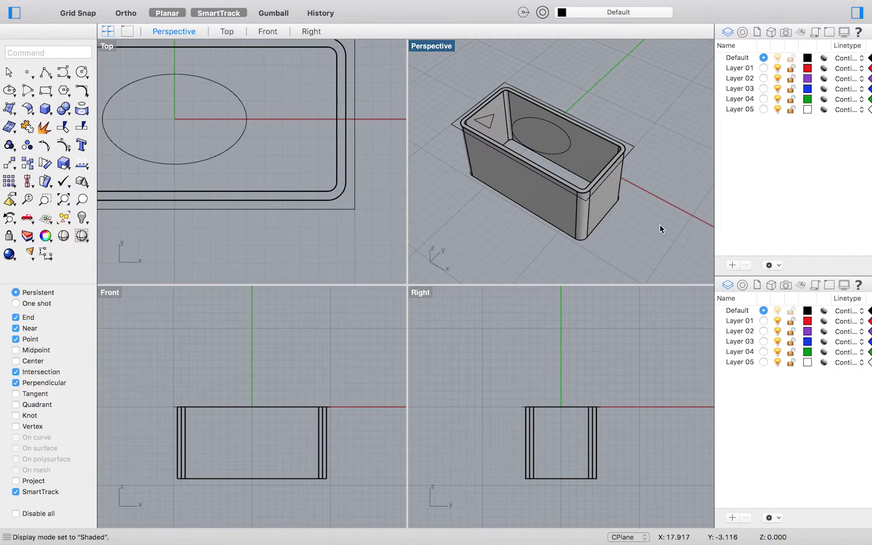
Step: Draw a decagon above the triangle and a pentagon right of the ellipse
click(64, 90)
click(78, 95)
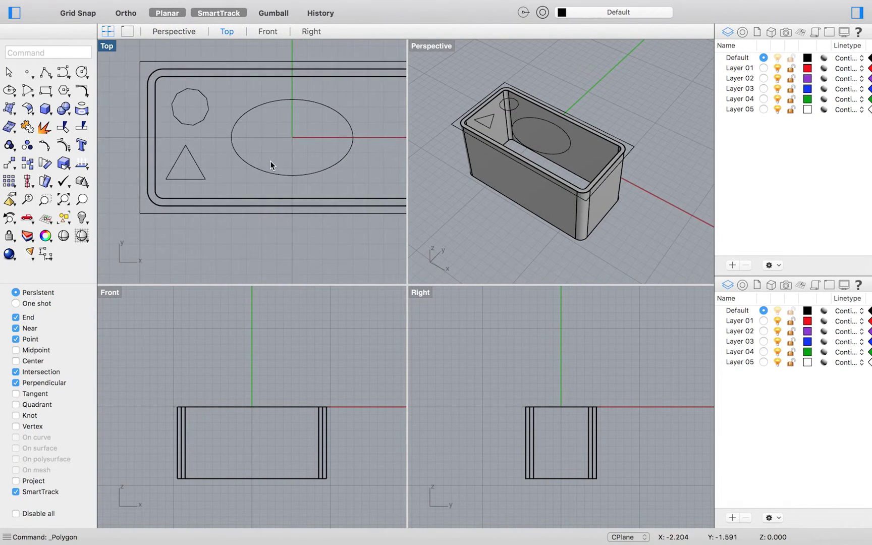
click(65, 91)
click(101, 95)
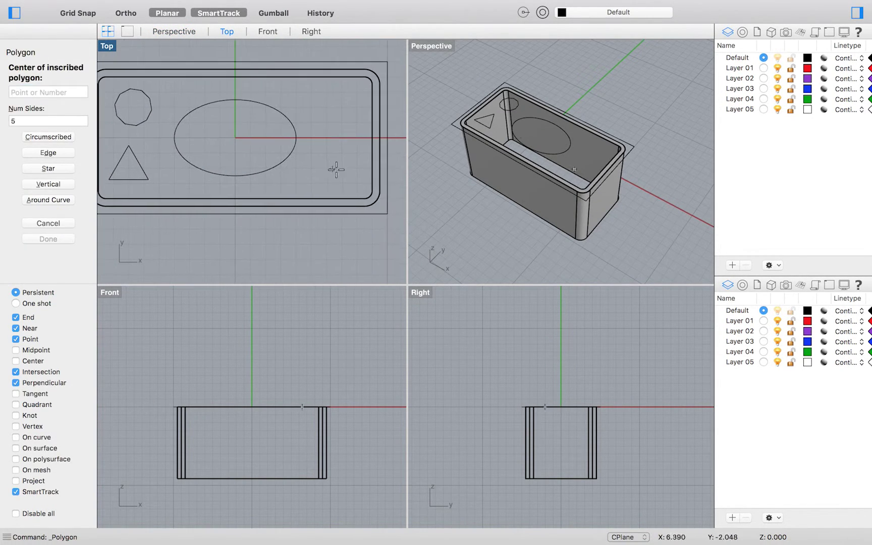
click(336, 171)
click(354, 176)
Step: Extrude the outer rectangle into a solid top plate
click(387, 204)
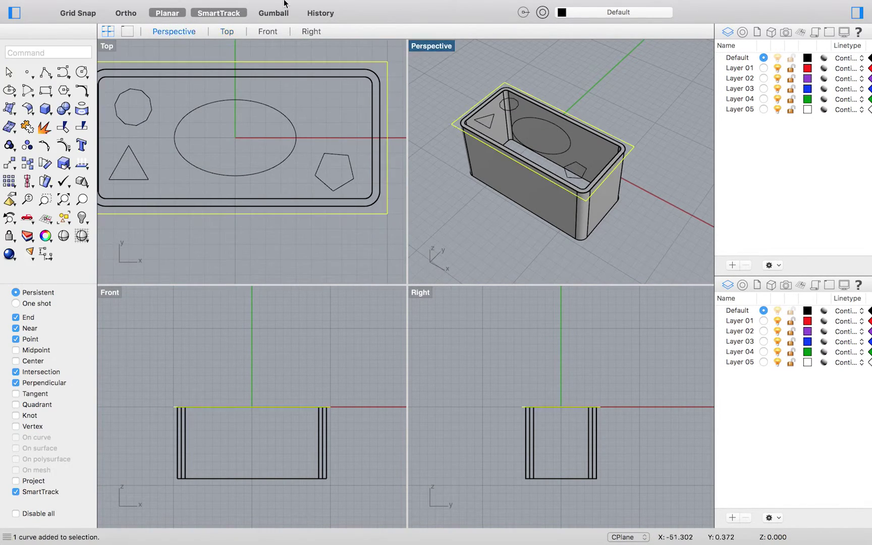
click(258, 7)
click(420, 204)
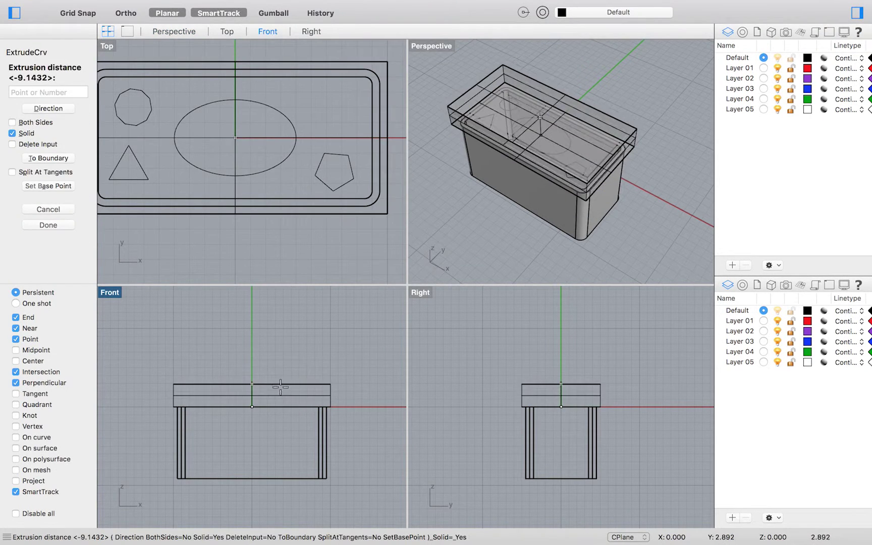
click(284, 394)
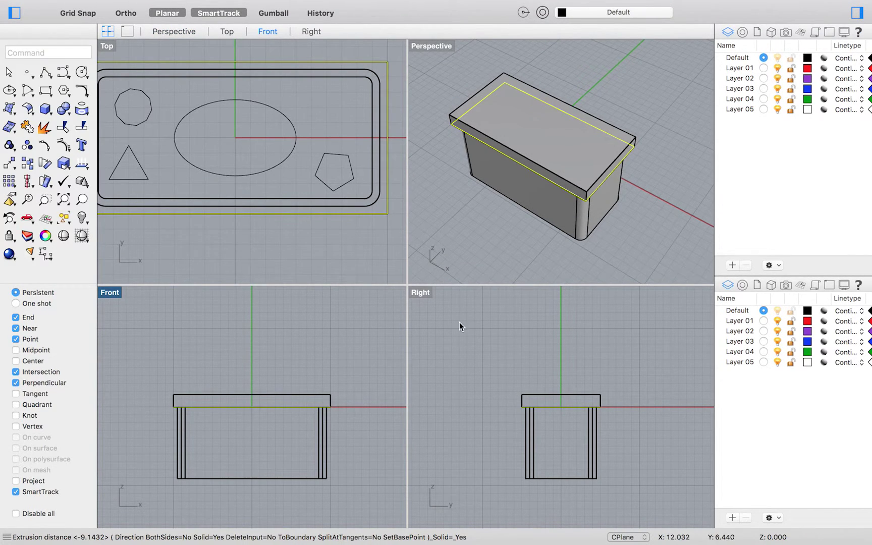
click(650, 233)
Step: Extrude the ellipse straight with Both Sides into a cylinder through the plate
click(550, 153)
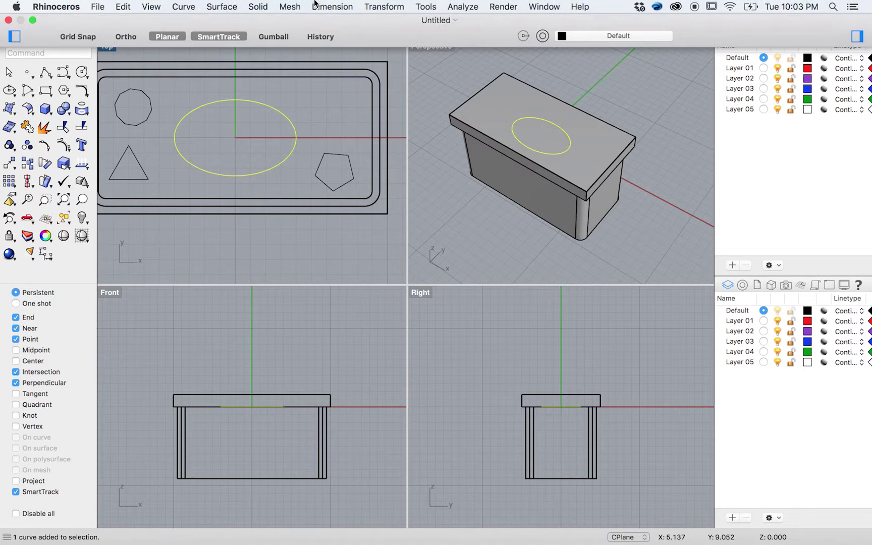
click(259, 7)
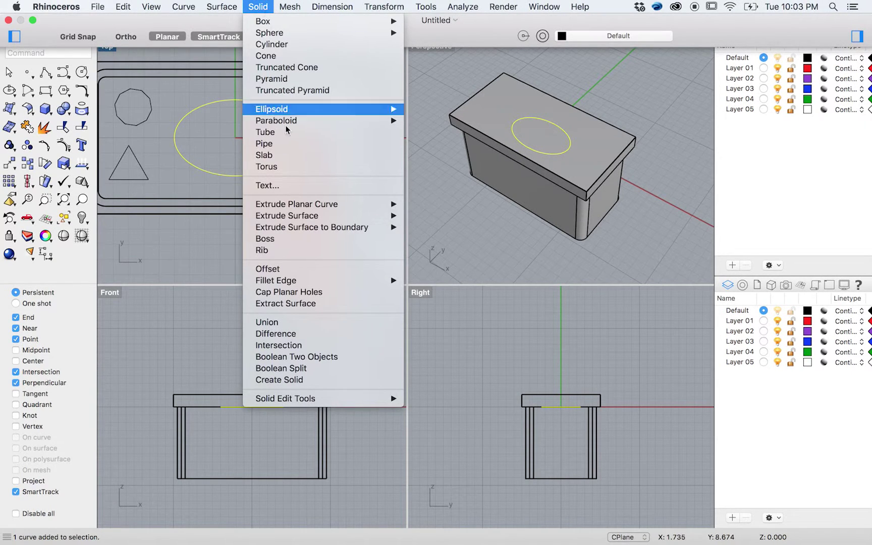
mouse_move(357, 215)
mouse_move(393, 204)
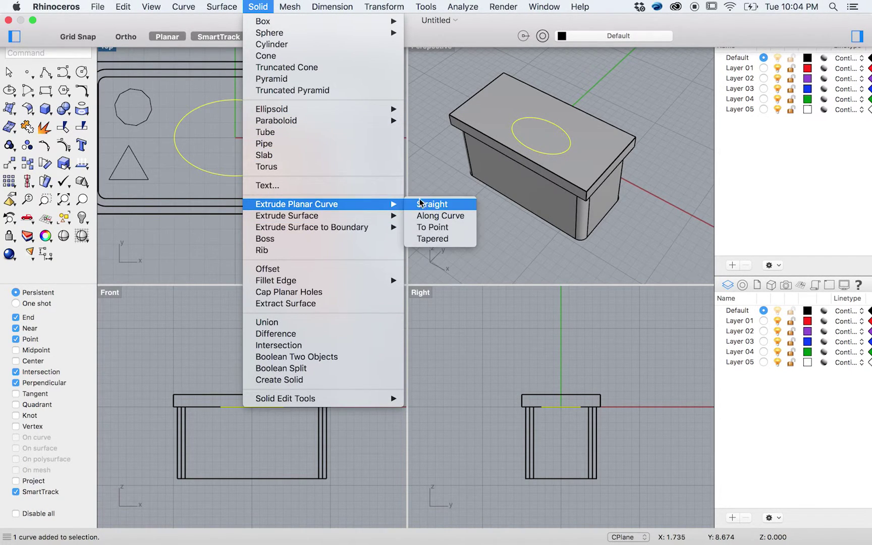
click(427, 204)
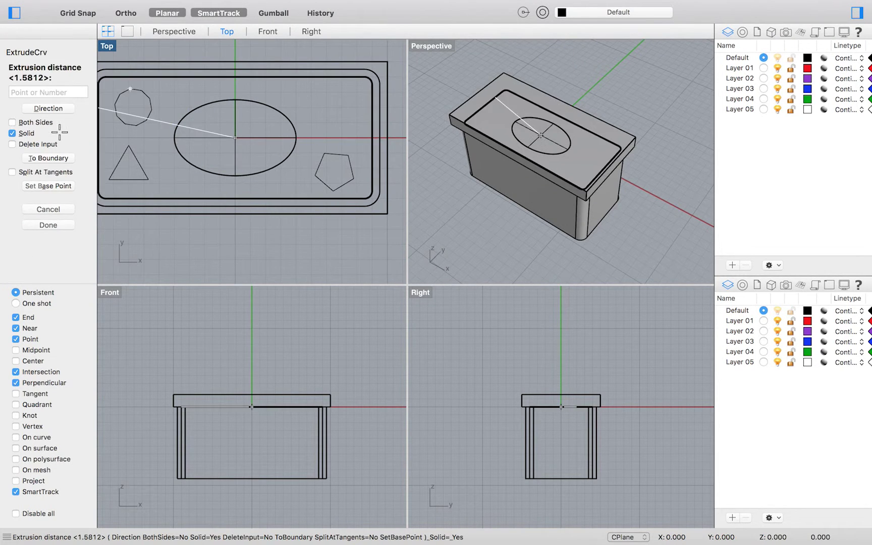
click(12, 122)
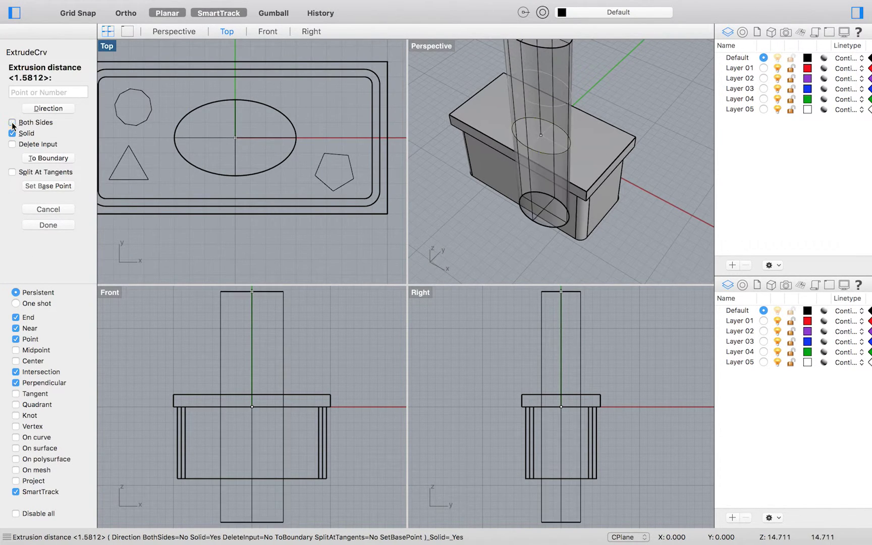
click(253, 378)
click(258, 6)
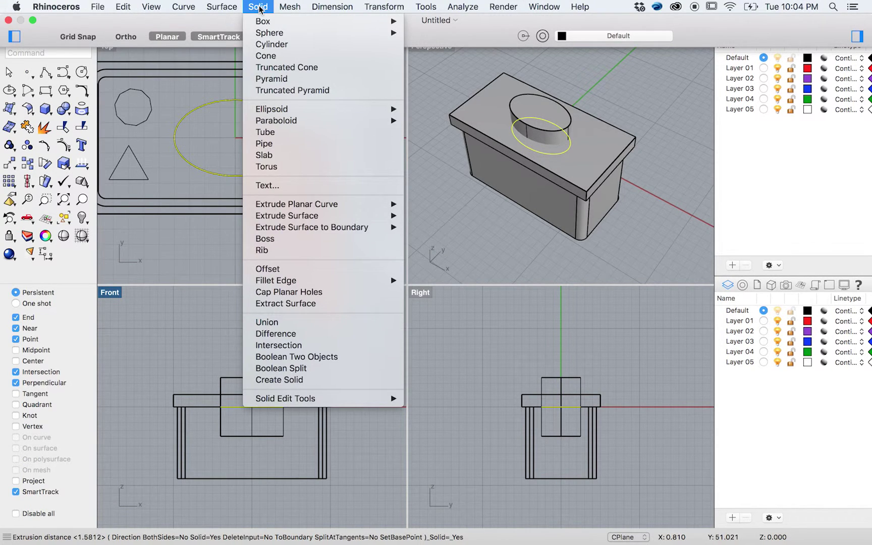
Step: Subtract the elliptical cylinder from the top plate to cut the hole
click(290, 335)
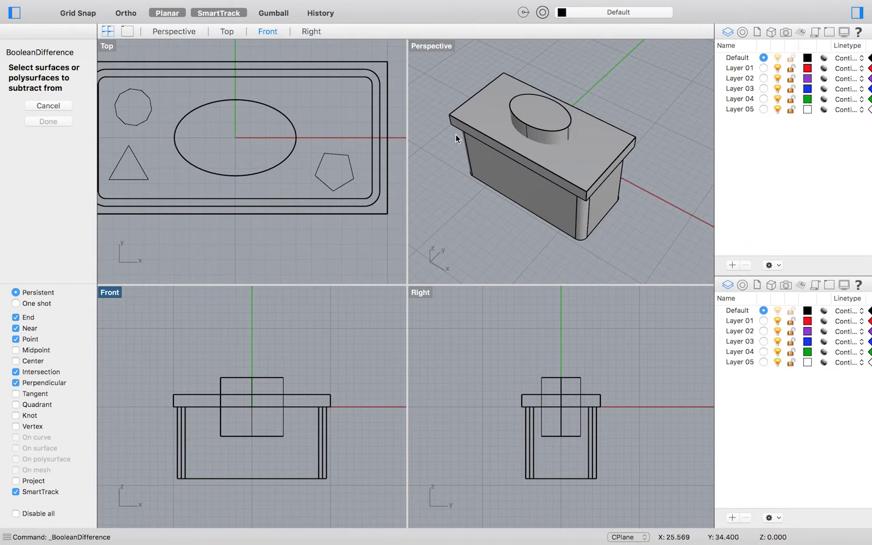
click(491, 117)
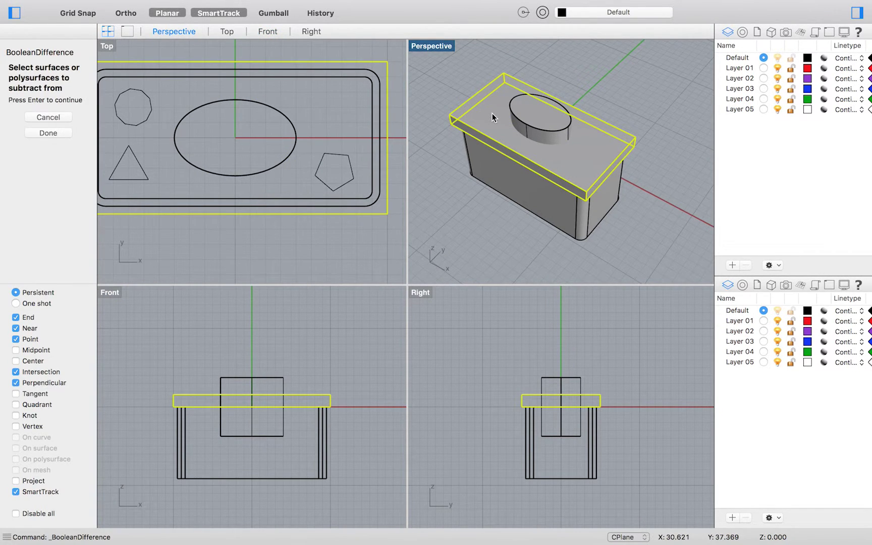
key(Return)
click(539, 130)
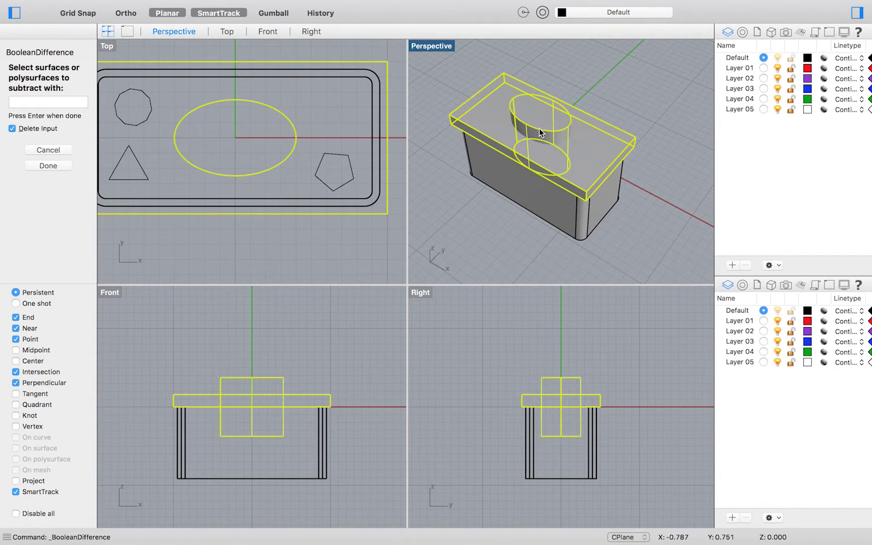
key(Return)
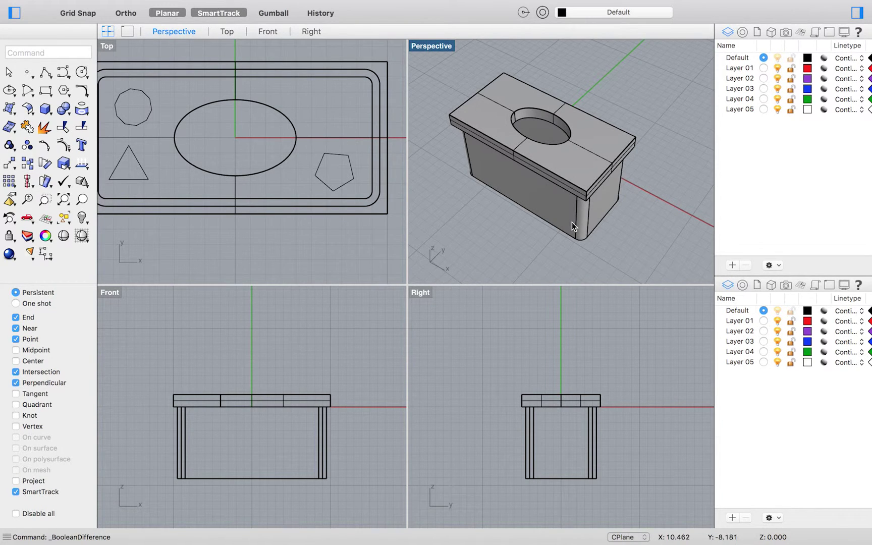
Step: Extrude the decagon, triangle and pentagon into prisms, with Delete Input off for the difference
right_drag(566, 214, 613, 222)
scroll(612, 222, down, 5)
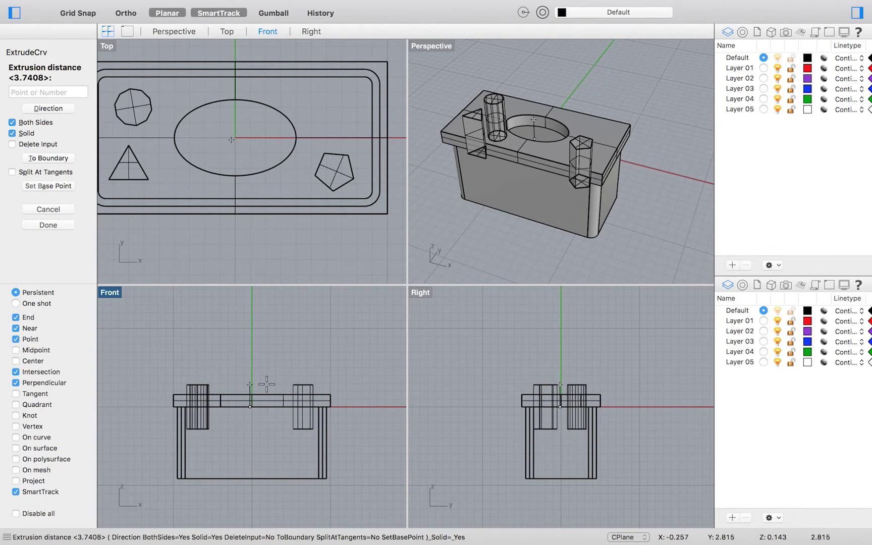
click(266, 385)
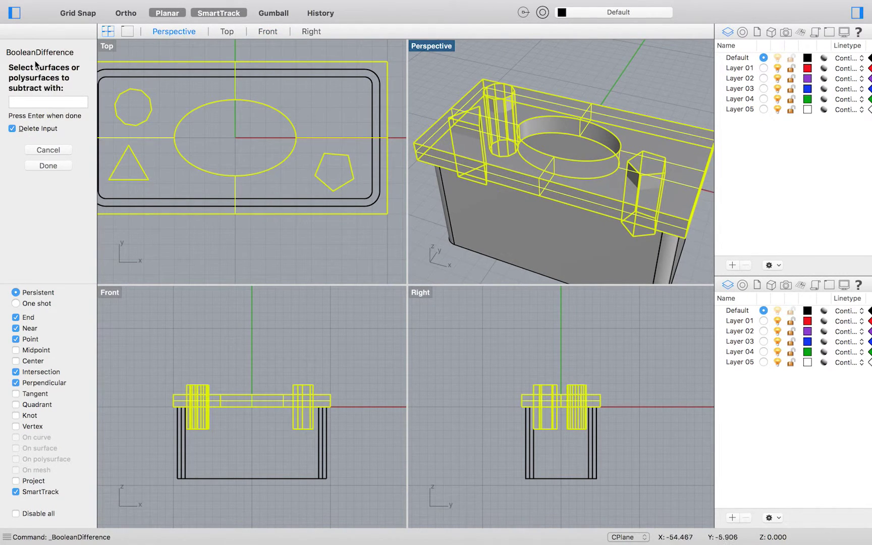
click(13, 129)
Step: Cut the polygon holes into the plate, then lift the kept prisms above it with Gumball
key(Return)
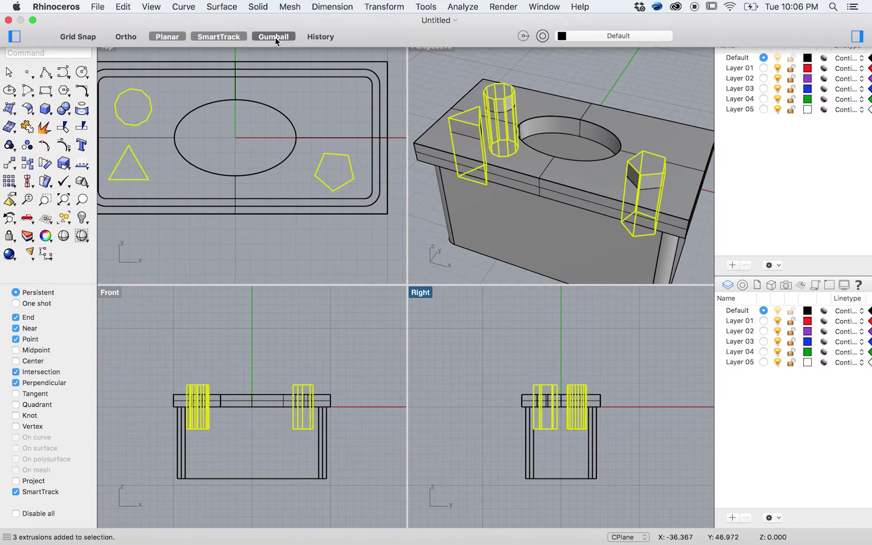
click(275, 38)
drag(560, 370, 562, 297)
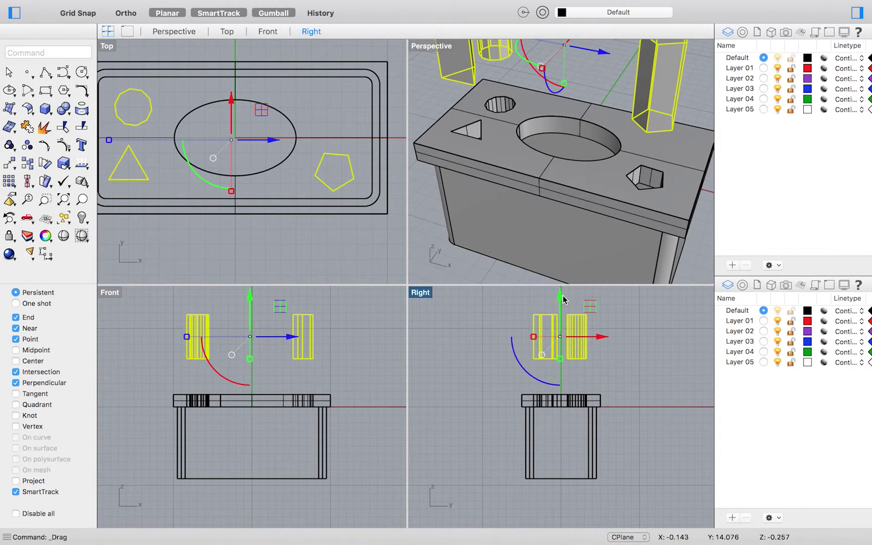
scroll(538, 141, down, 5)
scroll(569, 156, right, 5)
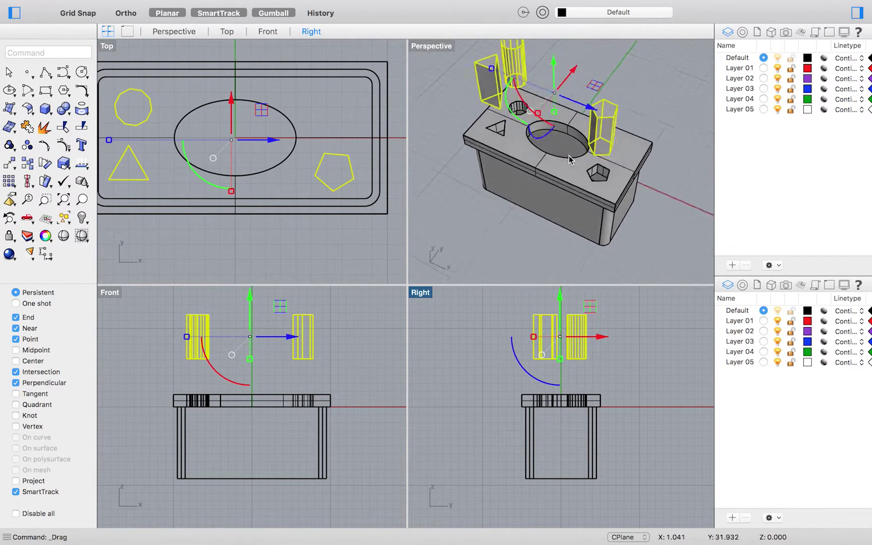
click(661, 102)
scroll(661, 102, right, 10)
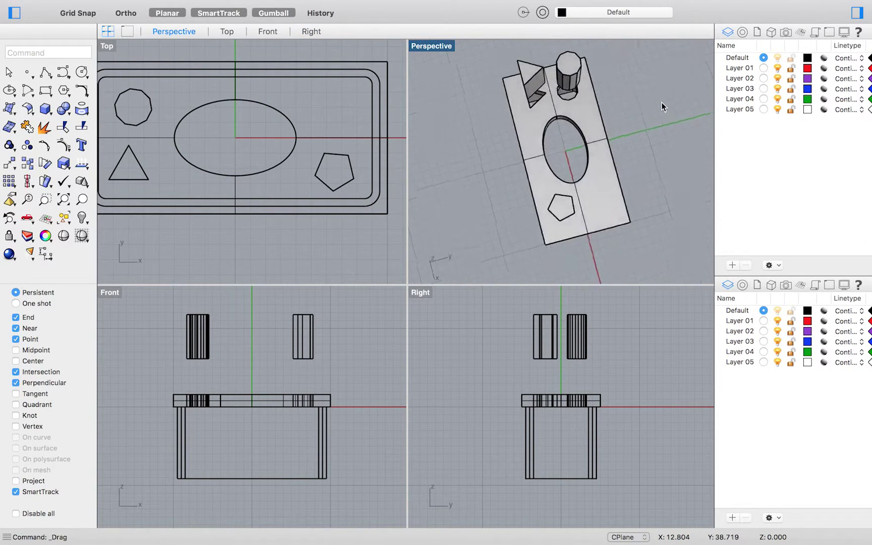